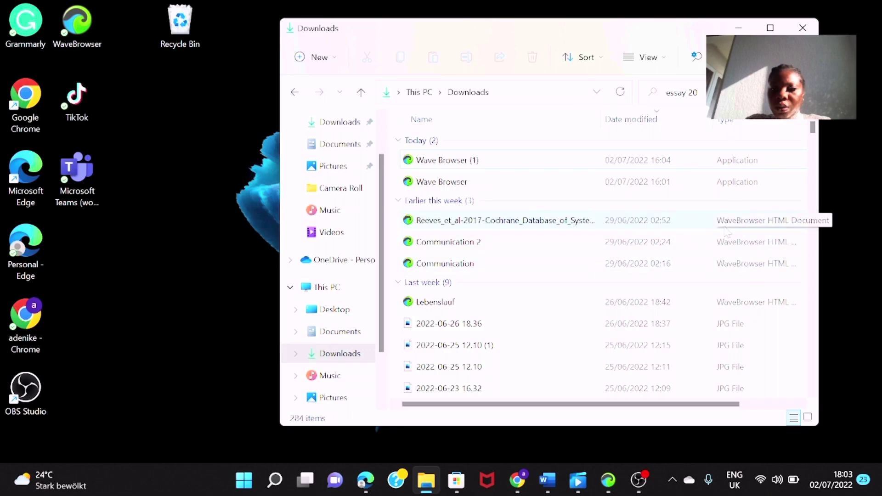
Search the Downloads folder for "essay 20" and open the suggested Essay 20.pdf.
click(735, 92)
click(735, 92)
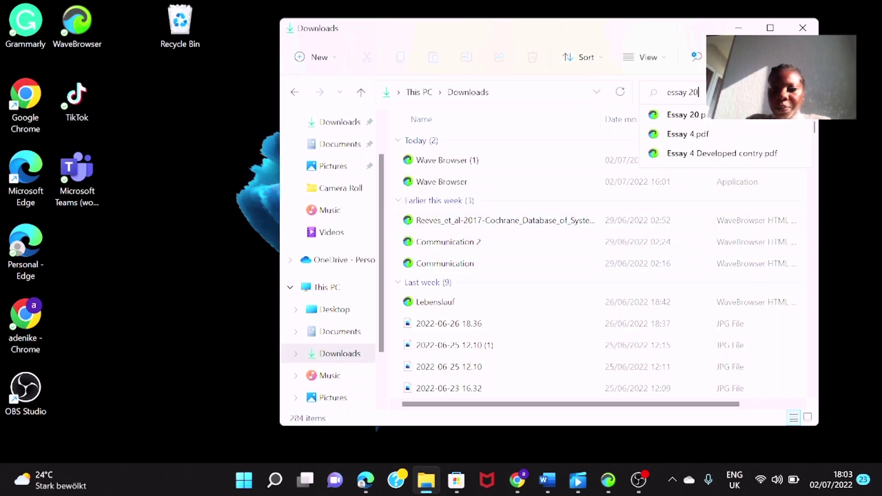
key(Return)
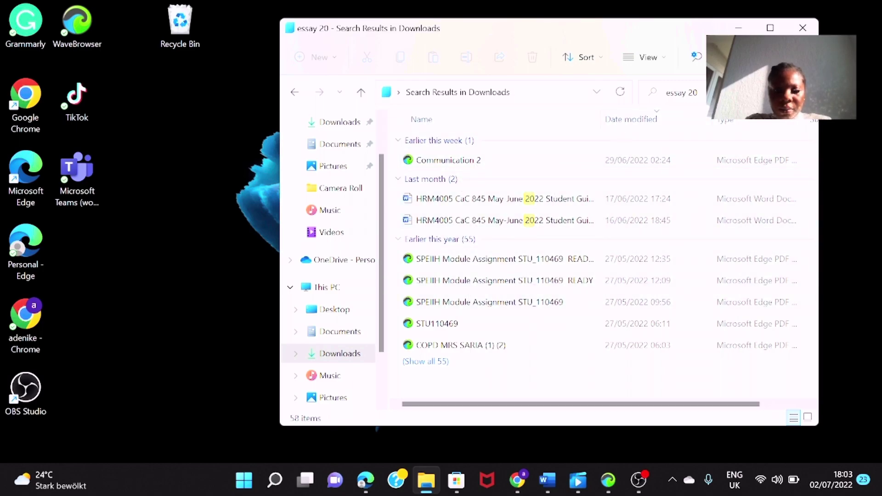
click(717, 92)
click(698, 114)
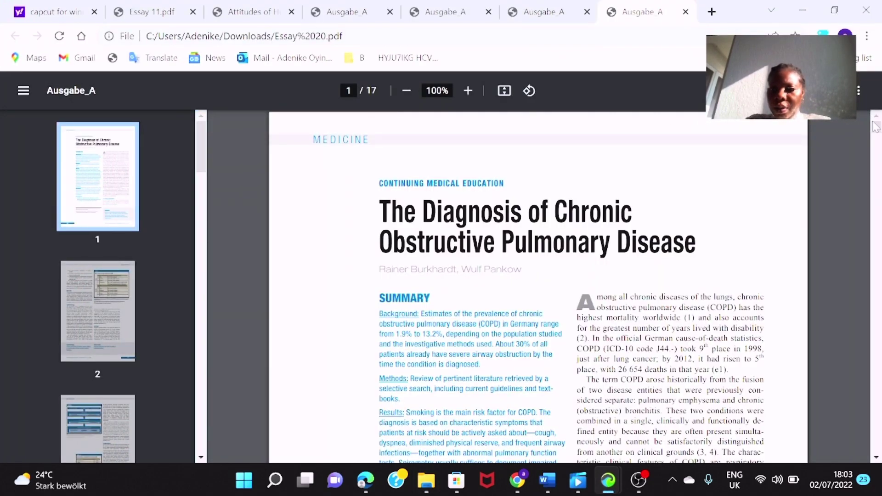
Search Windows for "snipping tool" and launch Snipping Tool with Table 1 on page 2 of the PDF on screen.
scroll(846, 211, down, 2)
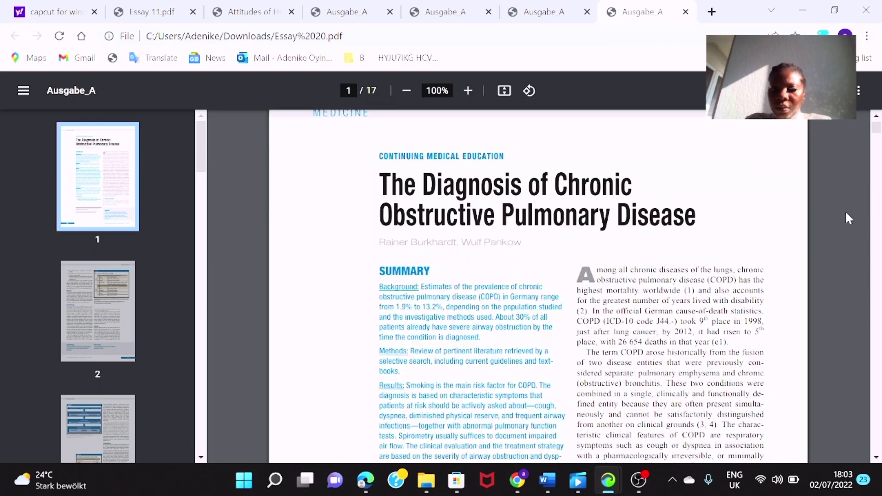
scroll(846, 210, down, 15)
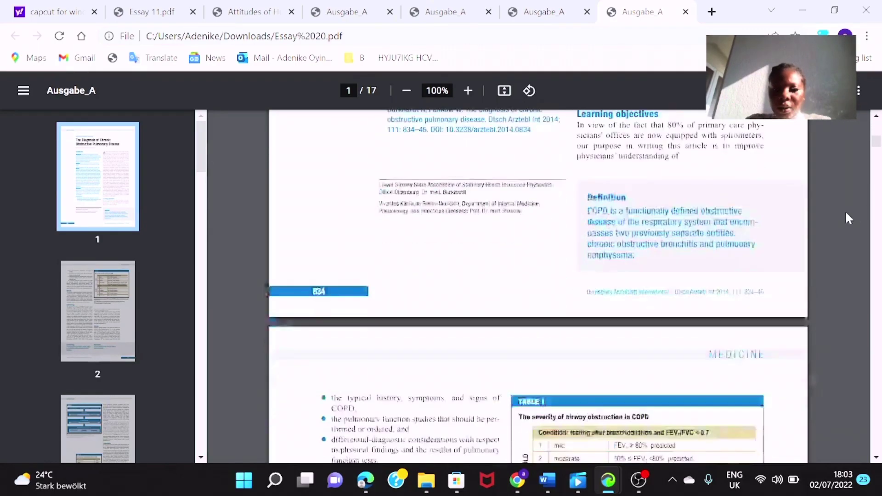
scroll(845, 210, up, 2)
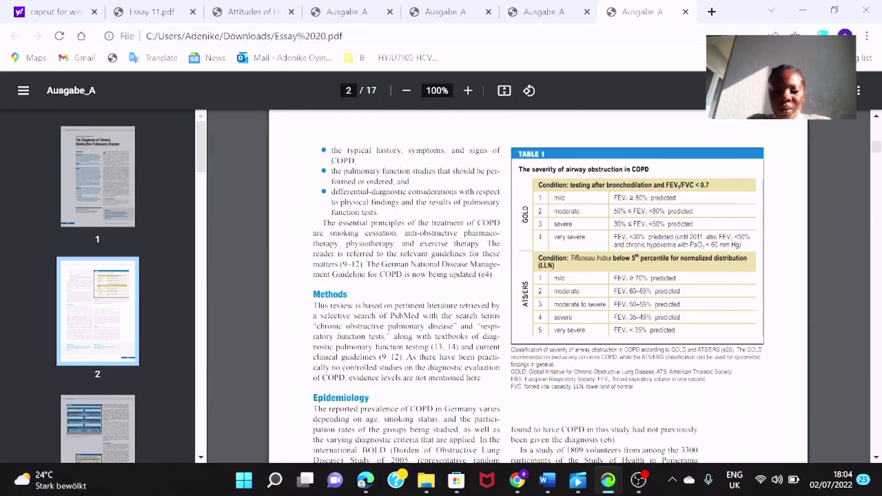
click(275, 483)
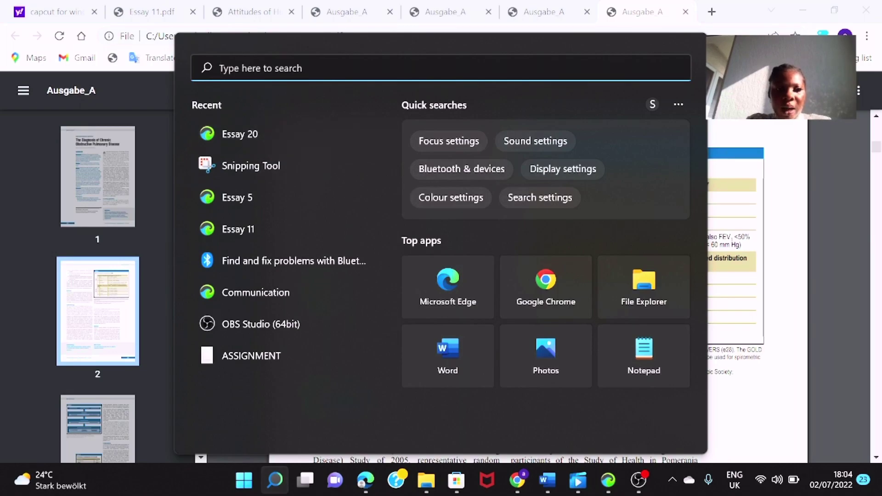
text(snippim)
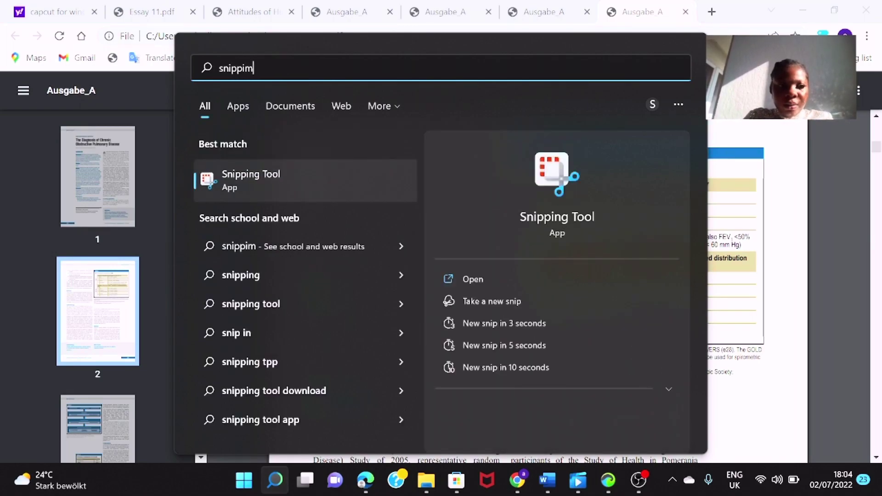
key(BackSpace)
text(ngt)
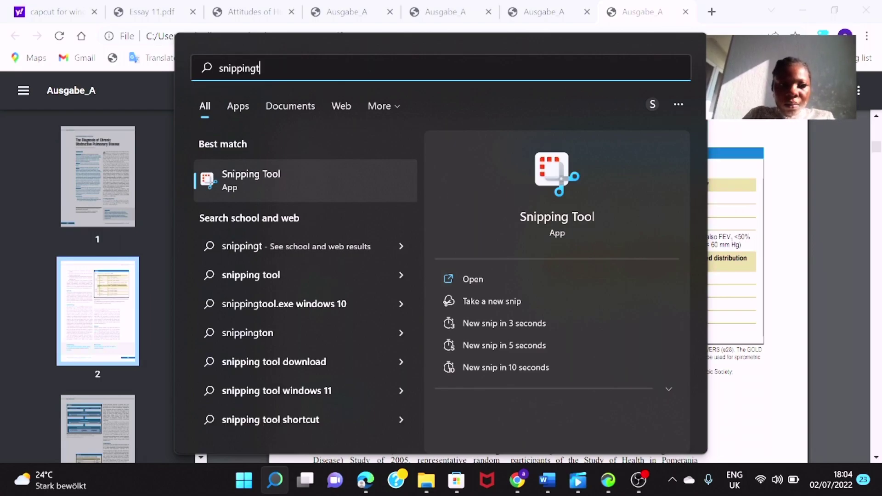
key(BackSpace)
text(tool)
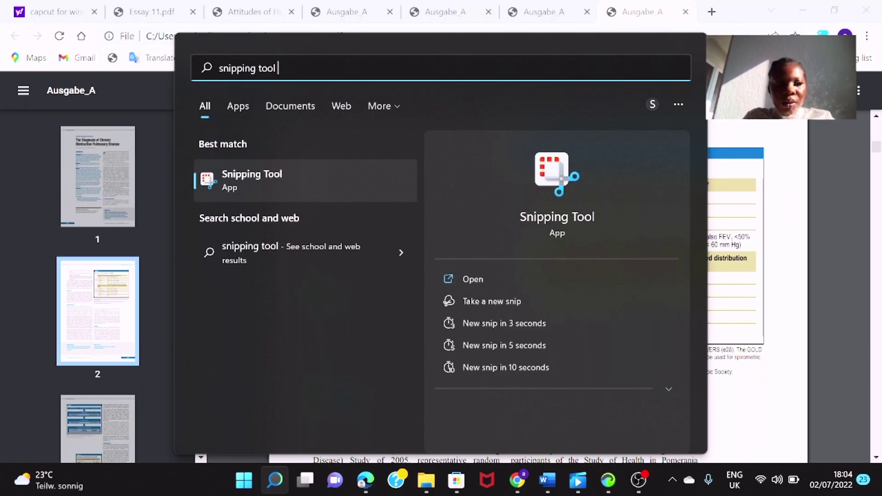
key(Return)
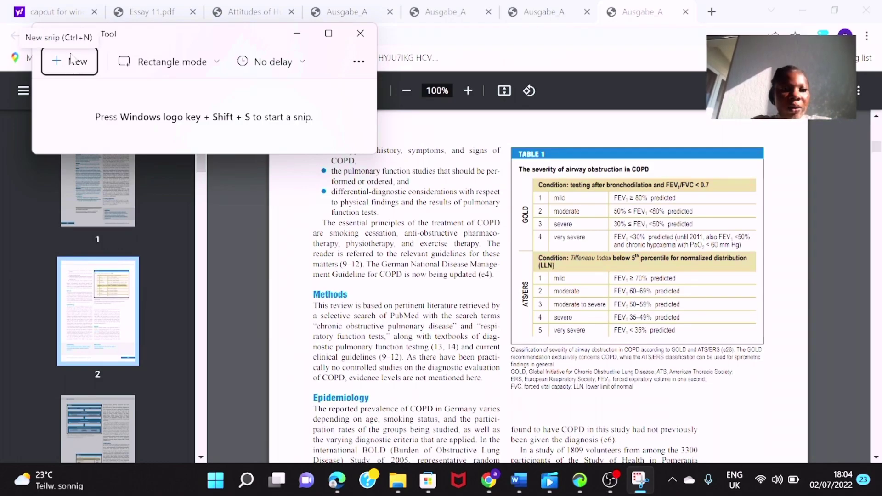
Capture Table 1, "The severity of airway obstruction in COPD", with a new rectangular snip.
click(71, 64)
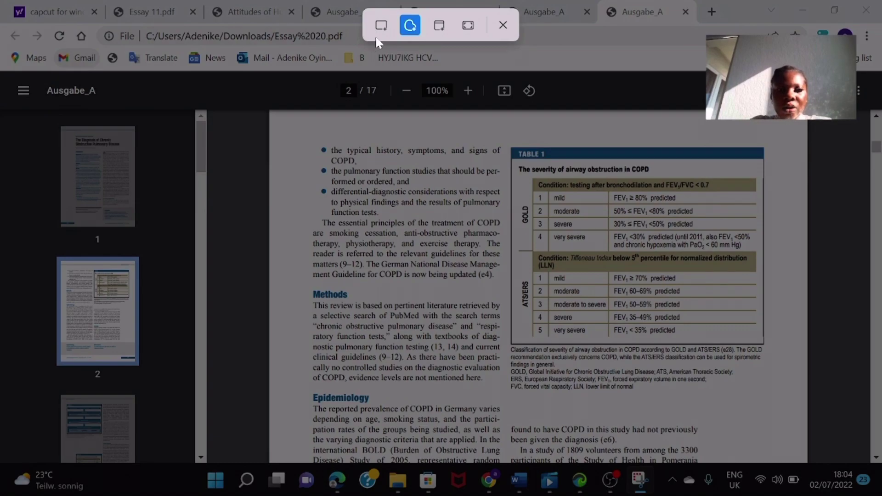
click(382, 26)
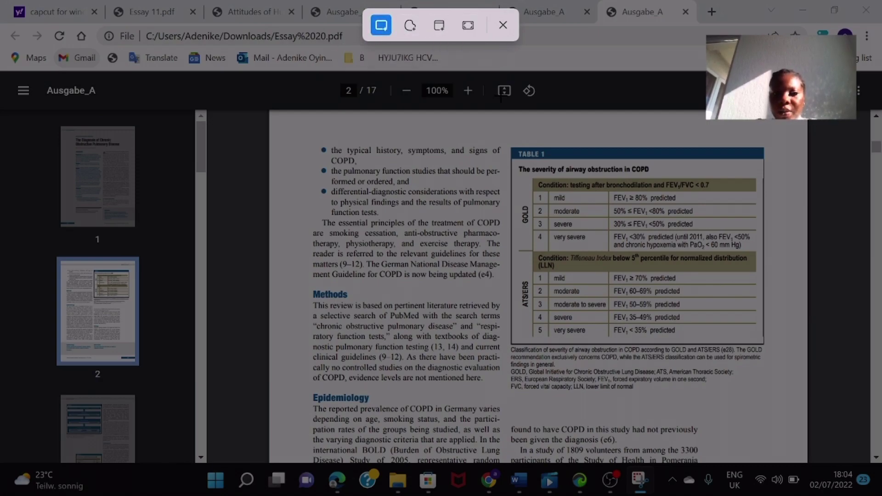
drag(505, 142, 770, 348)
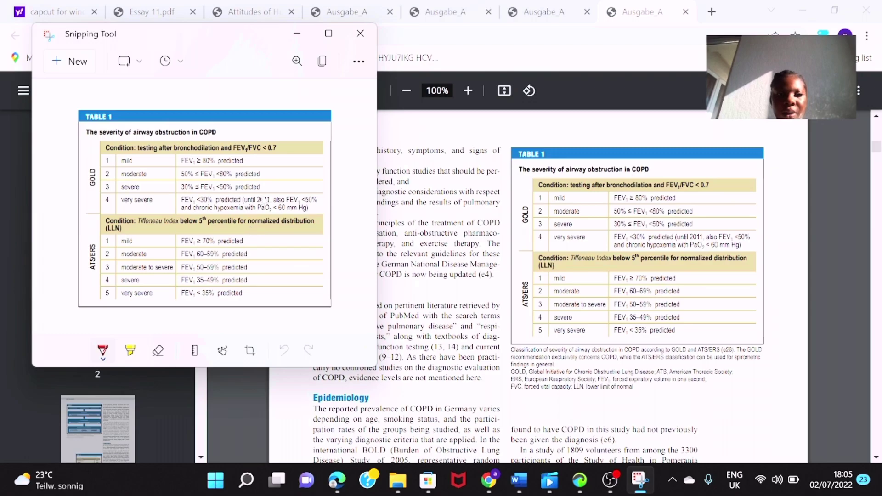
Take a new window snip of the browser window showing the PDF.
click(67, 64)
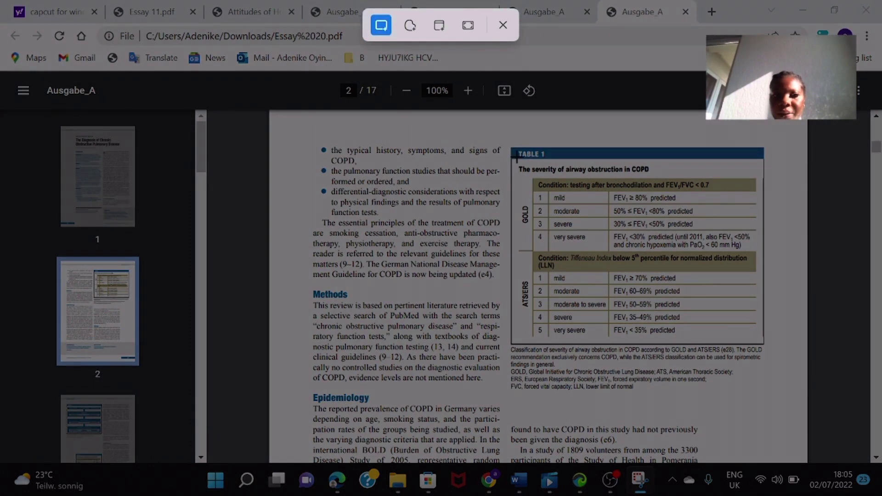
click(439, 27)
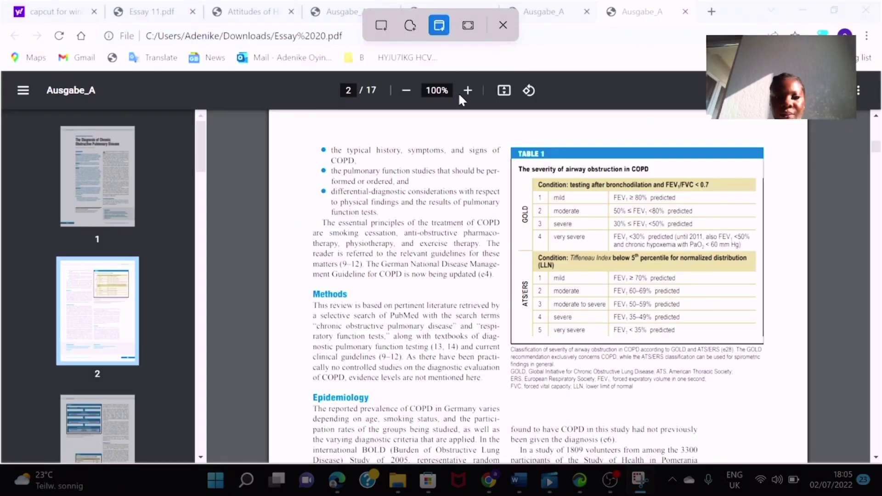
click(458, 92)
click(146, 199)
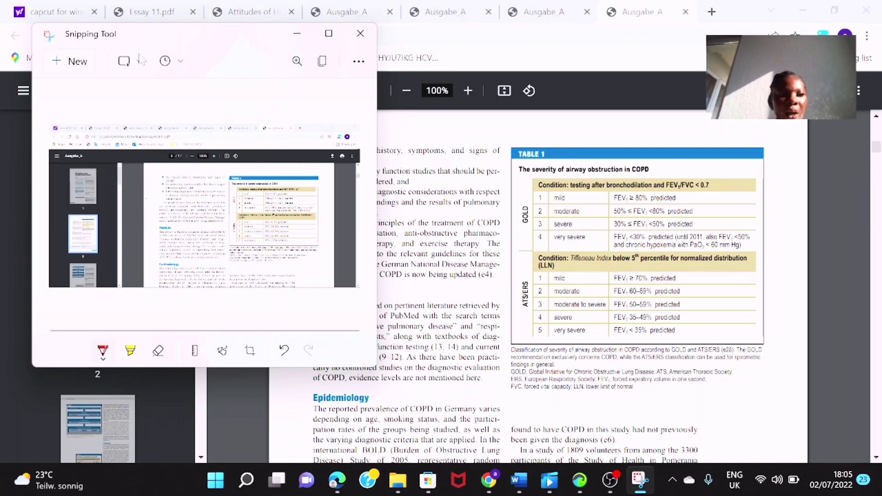
Take a new full-screen snip of the desktop and return to the PDF window.
click(78, 61)
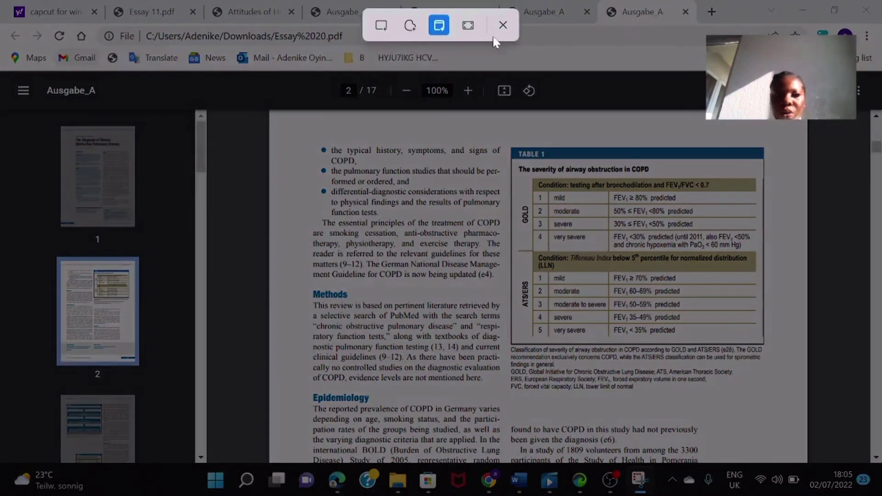
click(470, 30)
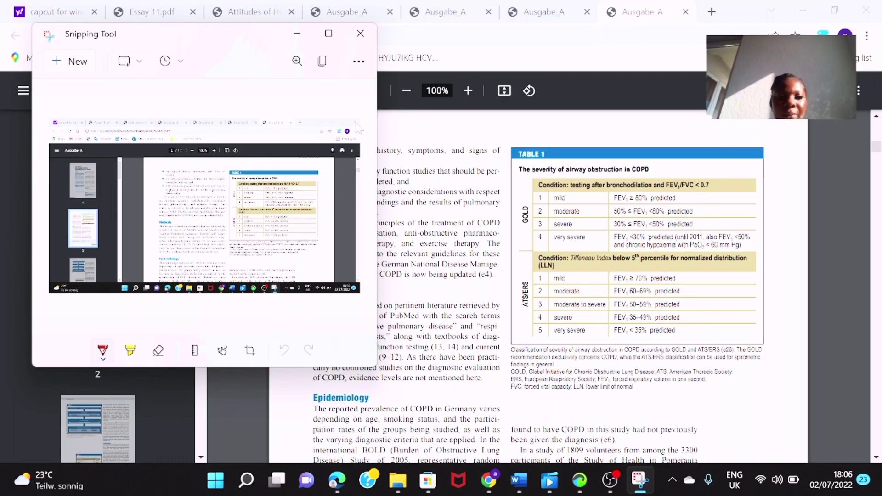
click(437, 151)
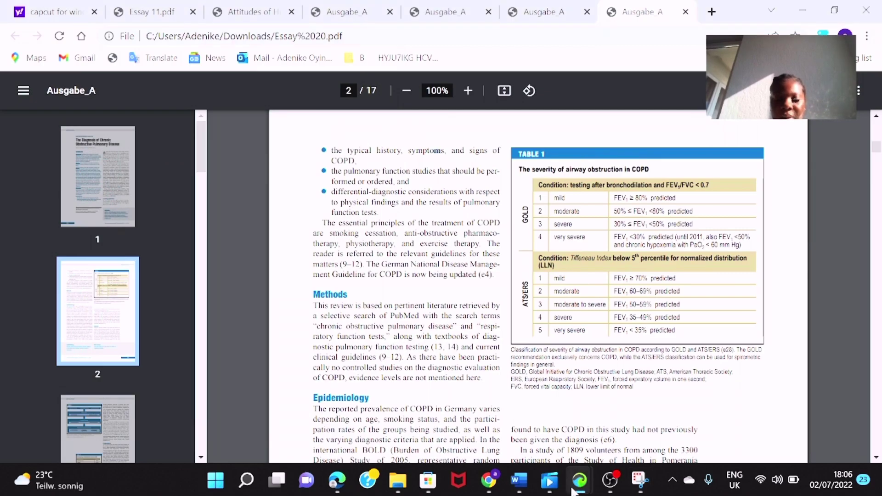
Switch to Word and create a new blank document.
click(519, 480)
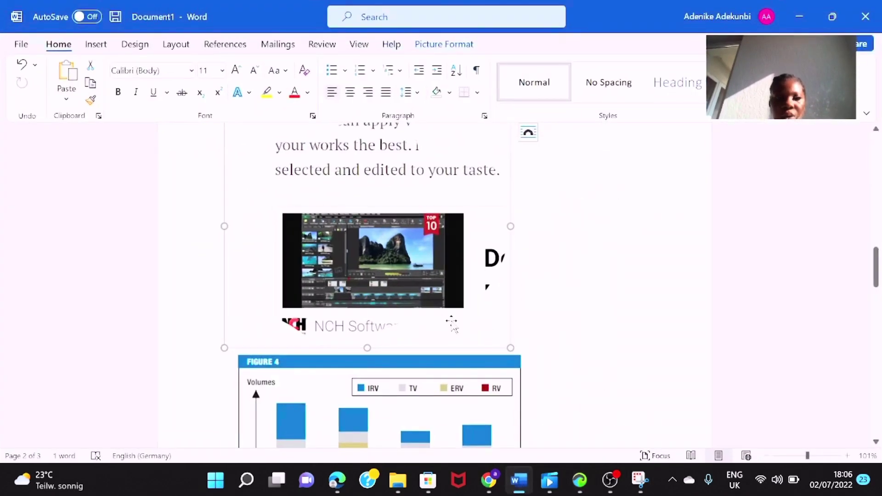
click(19, 42)
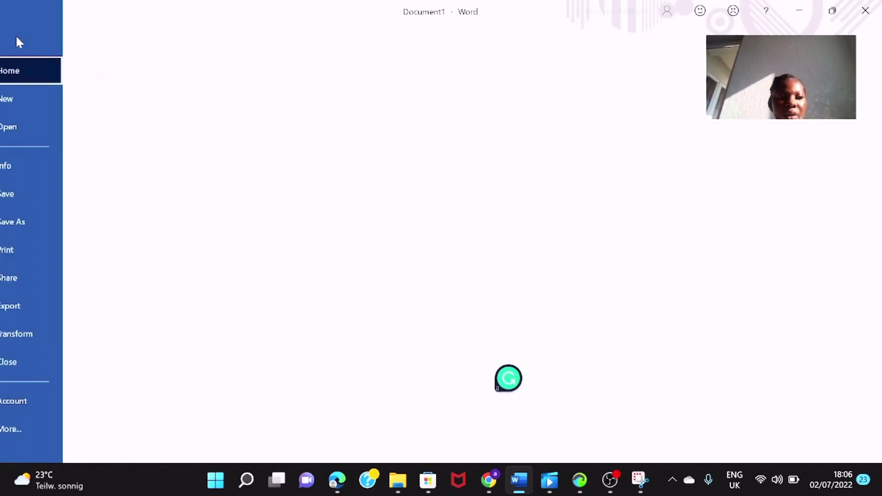
click(206, 164)
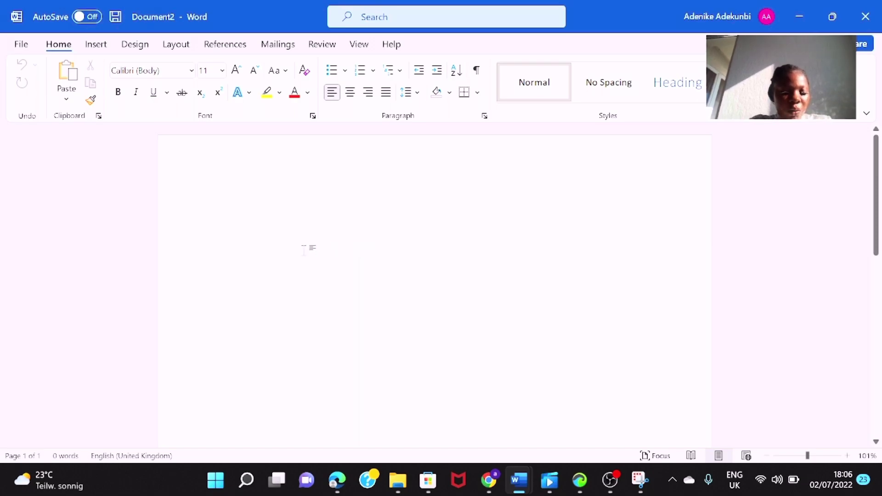
Paste the rectangular Table 1 snip from the Windows clipboard history into the blank document.
key(super+v)
text(v)
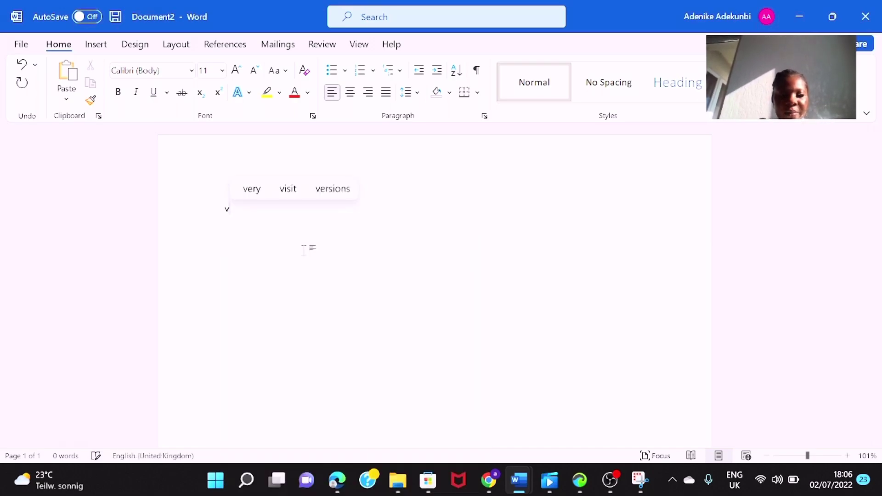
key(BackSpace)
key(super+v)
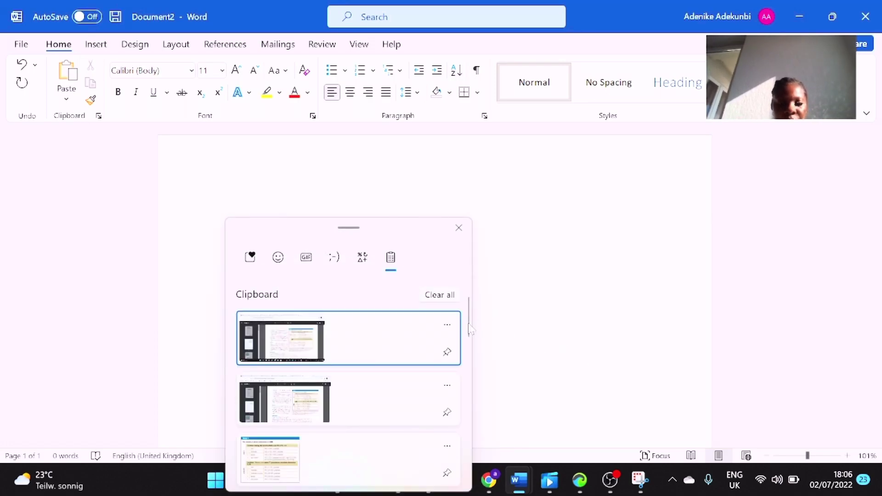
mouse_move(468, 324)
mouse_down()
mouse_move(468, 362)
mouse_move(464, 334)
mouse_up()
scroll(466, 341, up, 2)
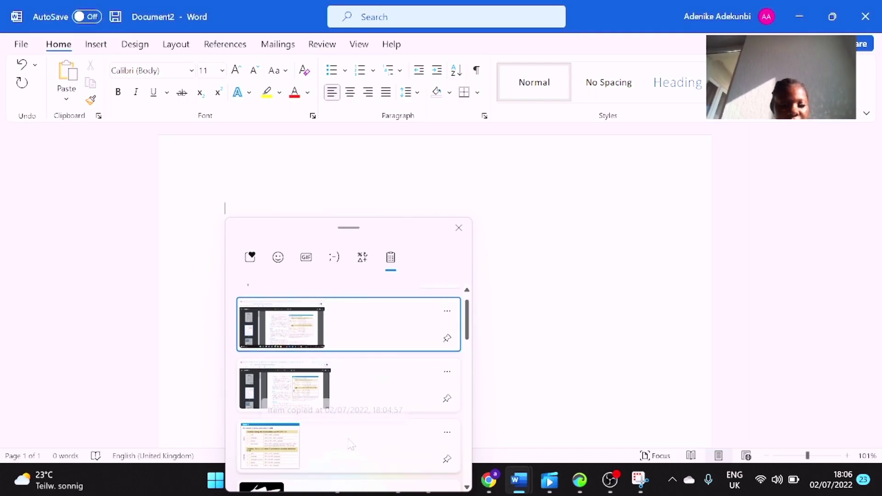
click(284, 441)
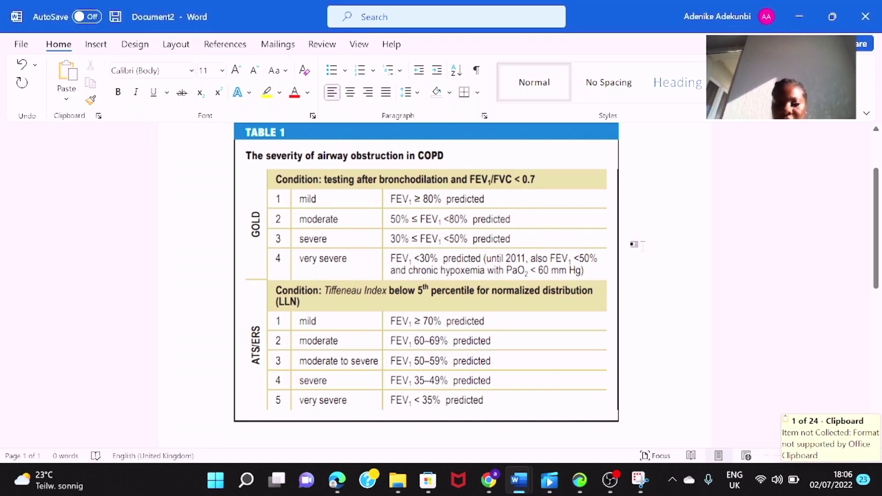
Paste the full-screen snip from the clipboard history below the Table 1 image and check both pictures.
drag(879, 195, 881, 358)
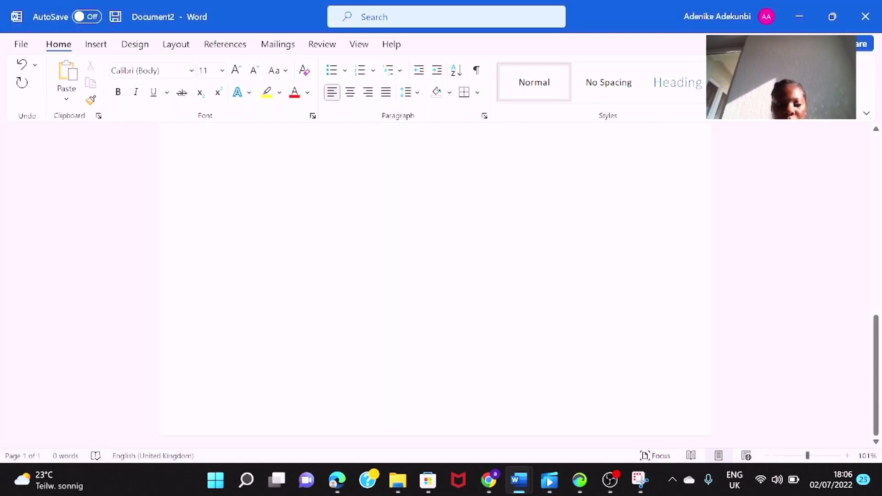
mouse_move(404, 488)
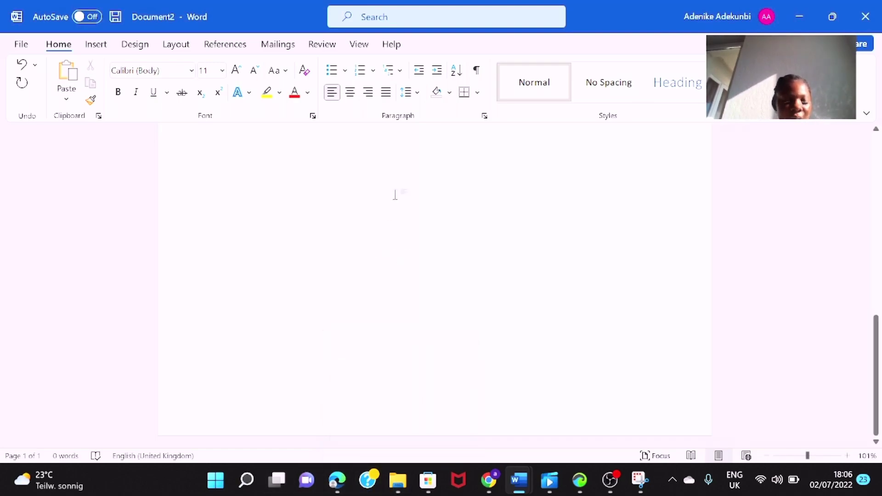
key(super+v)
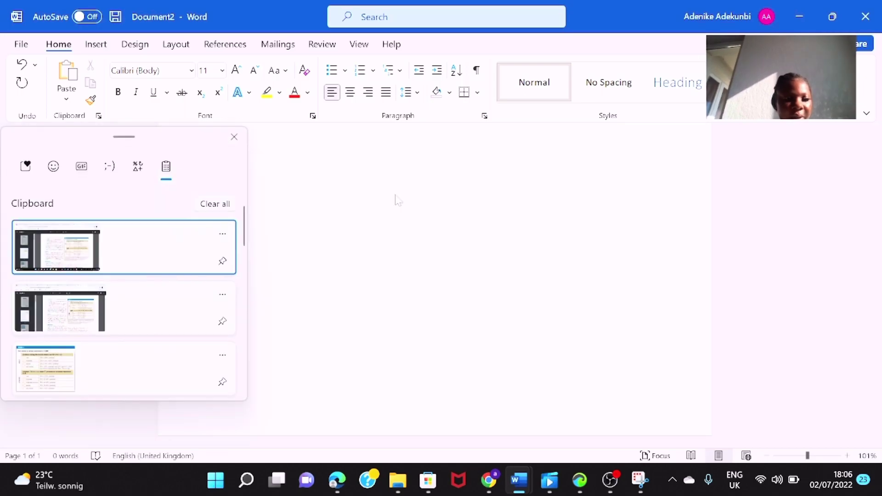
click(136, 244)
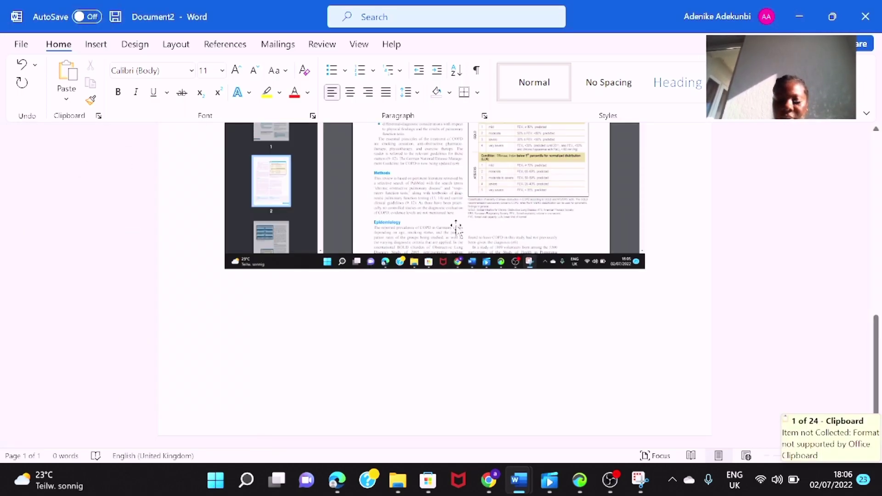
scroll(456, 228, up, 8)
scroll(456, 227, down, 5)
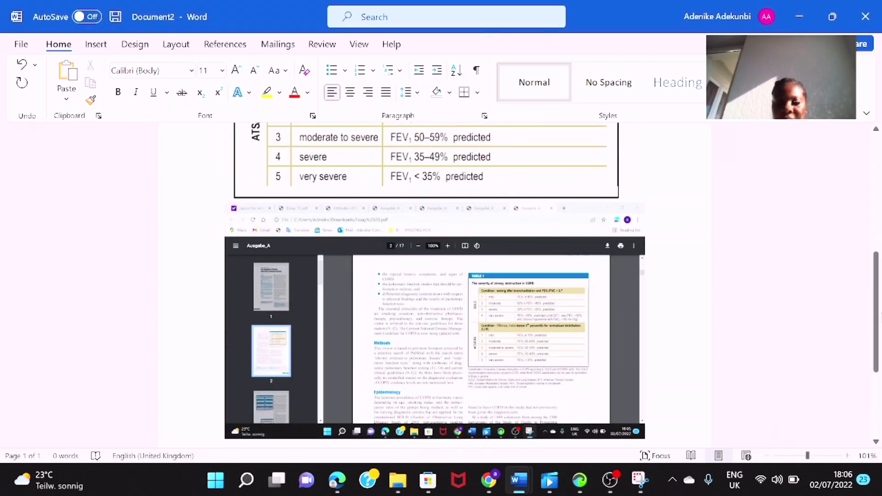
drag(878, 321, 877, 350)
drag(880, 372, 881, 338)
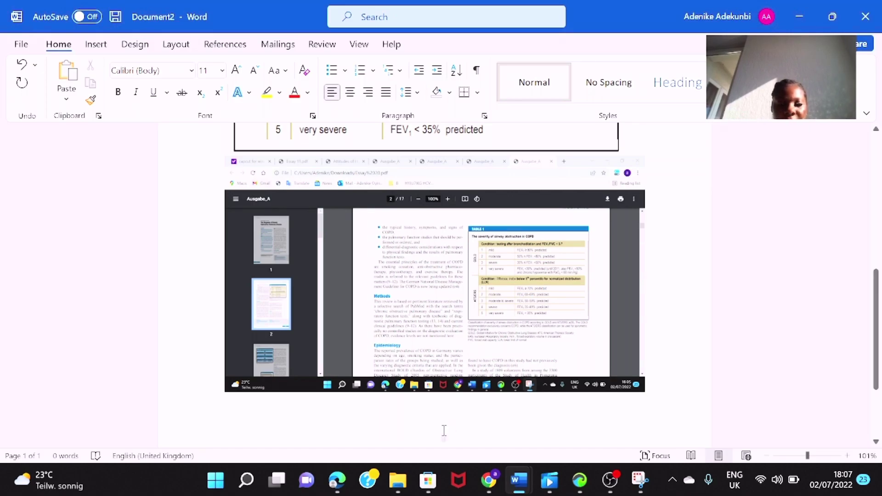
Switch to File Explorer and open Essay 20.pdf from the "essay 20" search in Downloads.
click(398, 480)
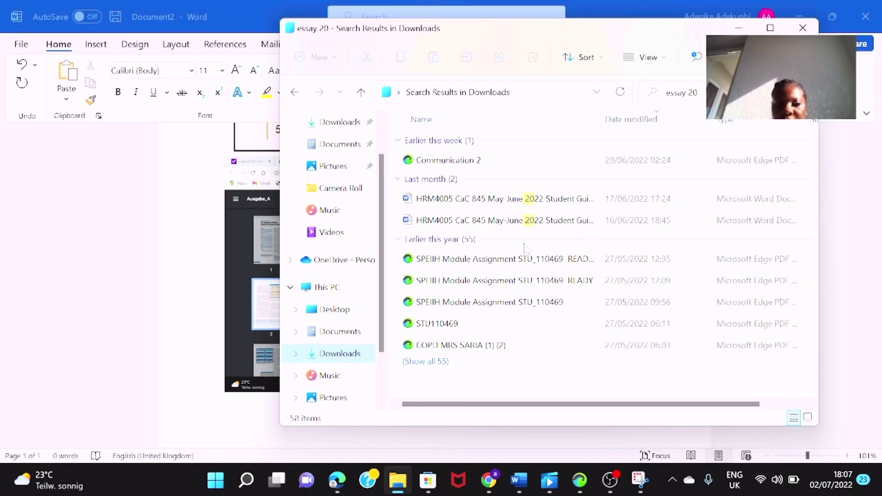
click(735, 93)
click(753, 64)
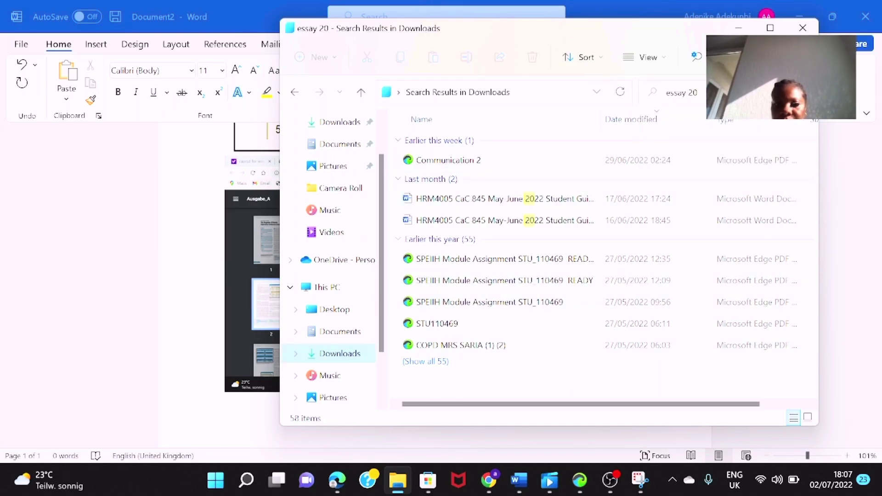
key(ctrl+e)
click(723, 114)
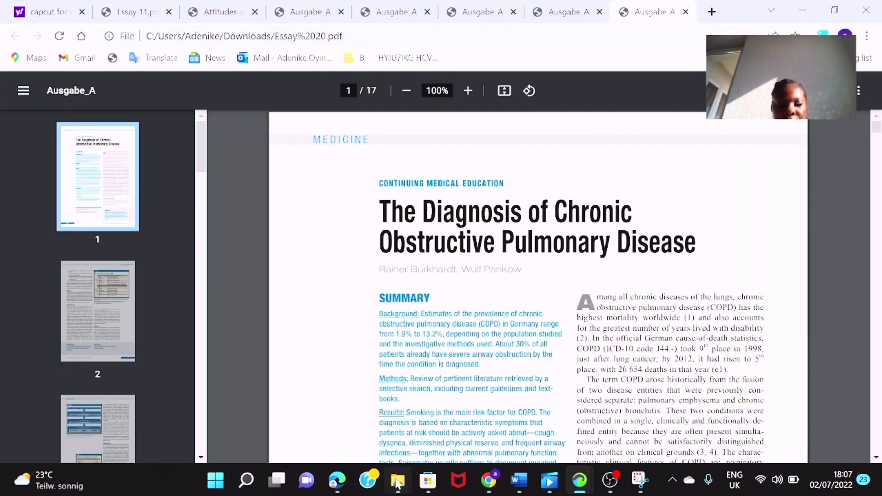
click(398, 481)
click(442, 443)
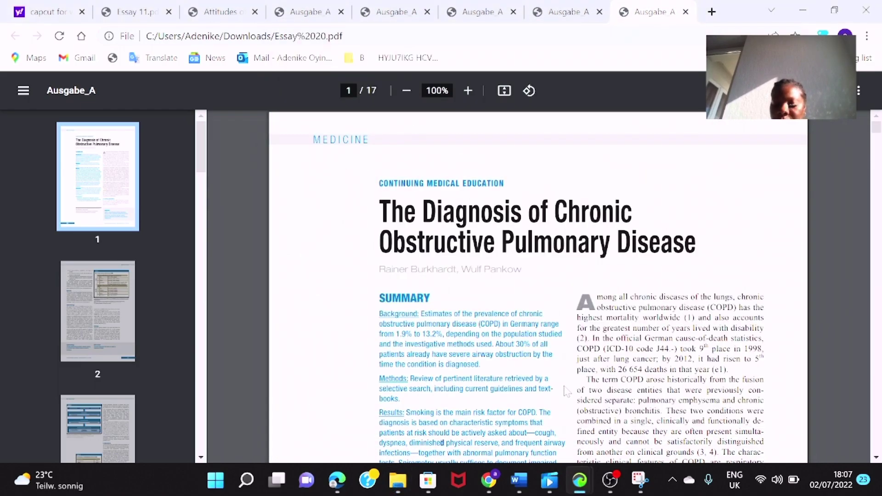
Take a new rectangular snip of the PDF text column beginning "Among all chronic diseases of the lungs" with Snipping Tool.
scroll(567, 390, down, 3)
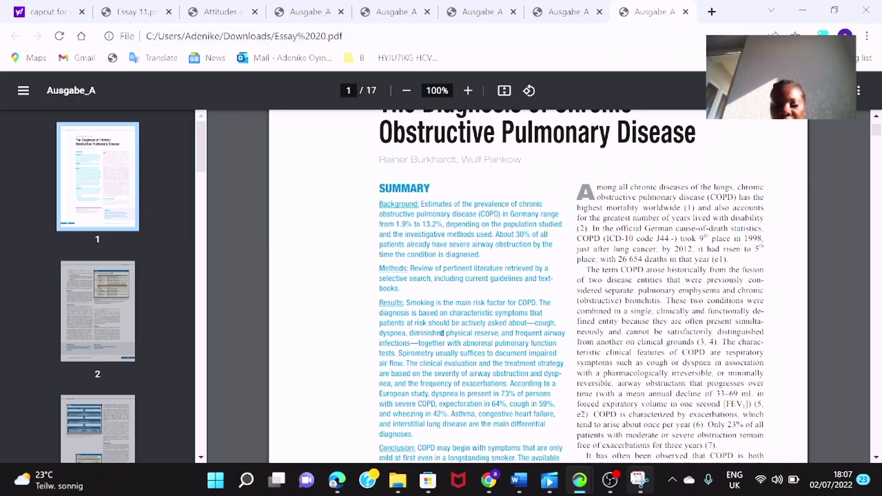
click(639, 481)
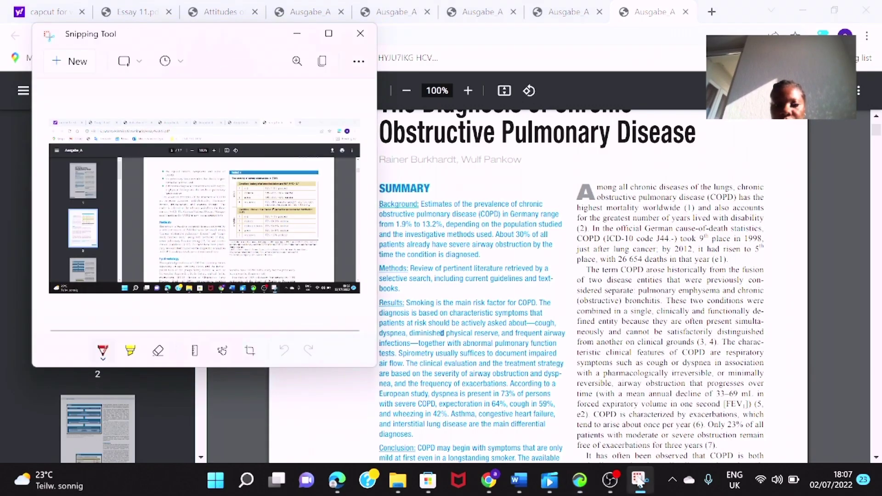
click(70, 62)
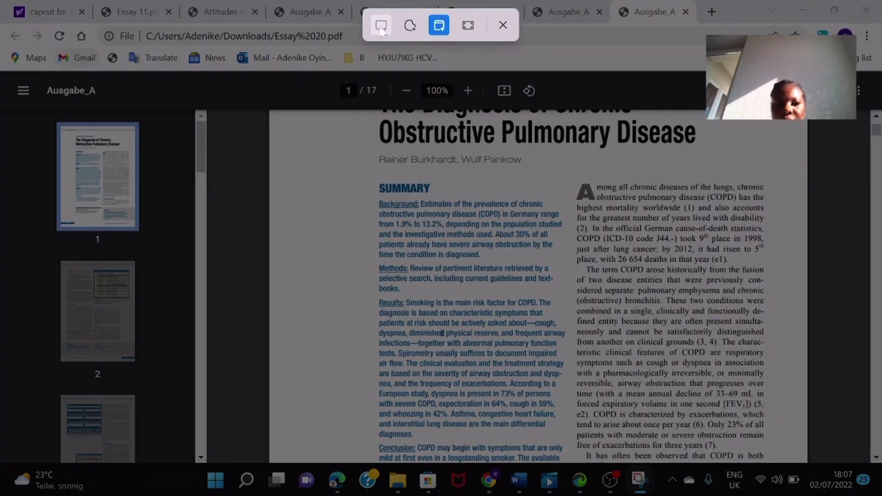
click(381, 27)
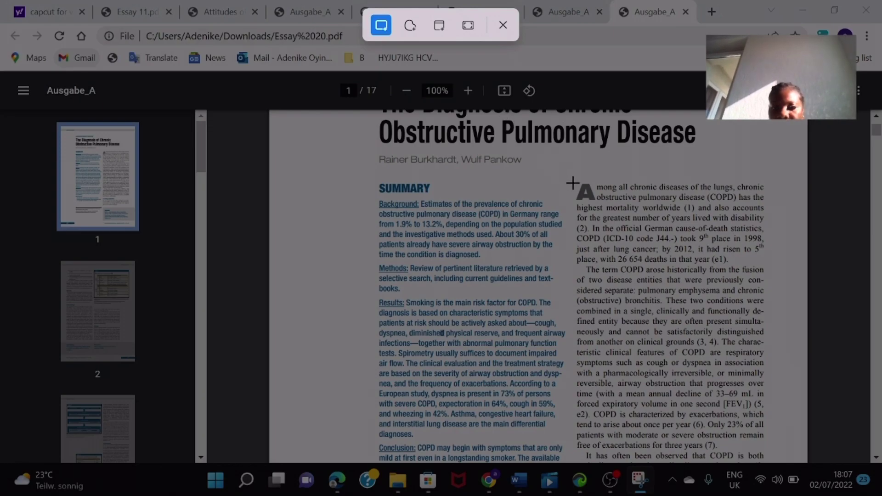
drag(573, 179, 772, 405)
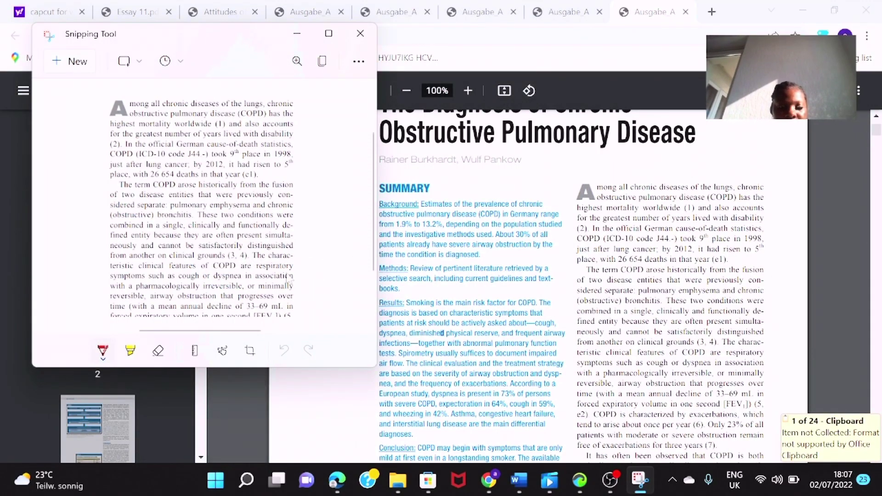
Switch to the Document2 window in Word.
mouse_move(527, 487)
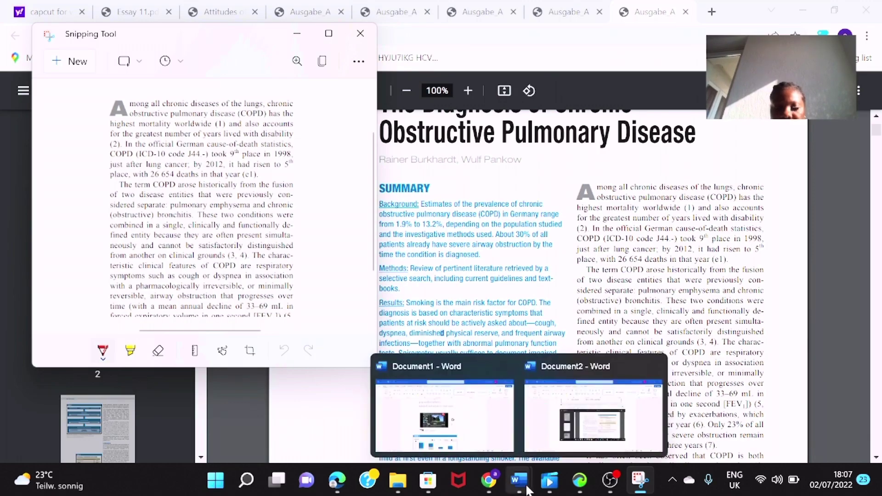
mouse_move(548, 425)
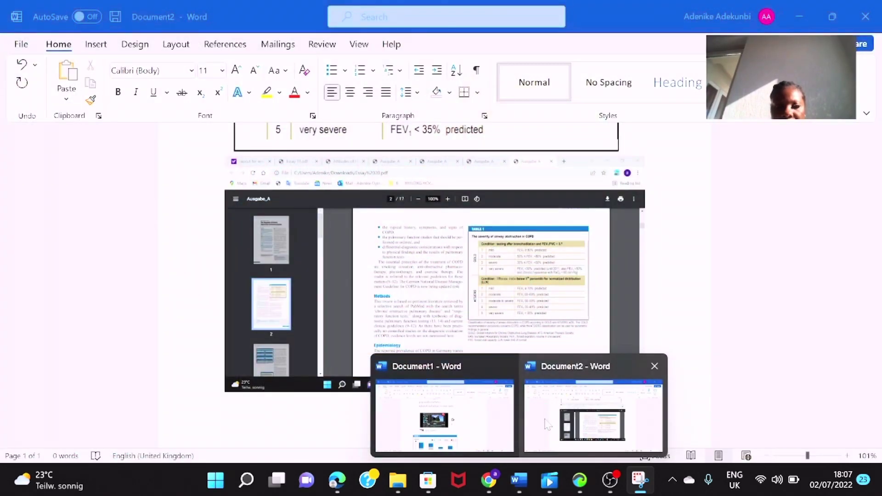
click(546, 422)
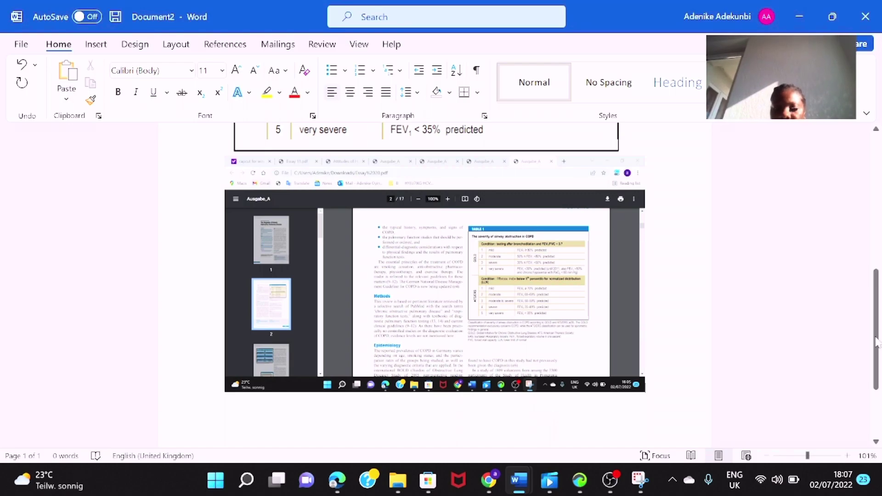
drag(876, 343, 876, 386)
key(BackSpace)
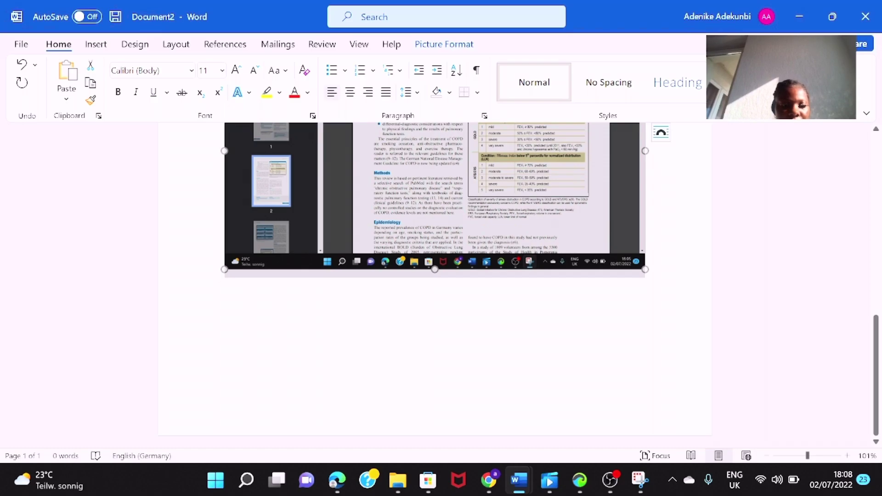
double_click(274, 394)
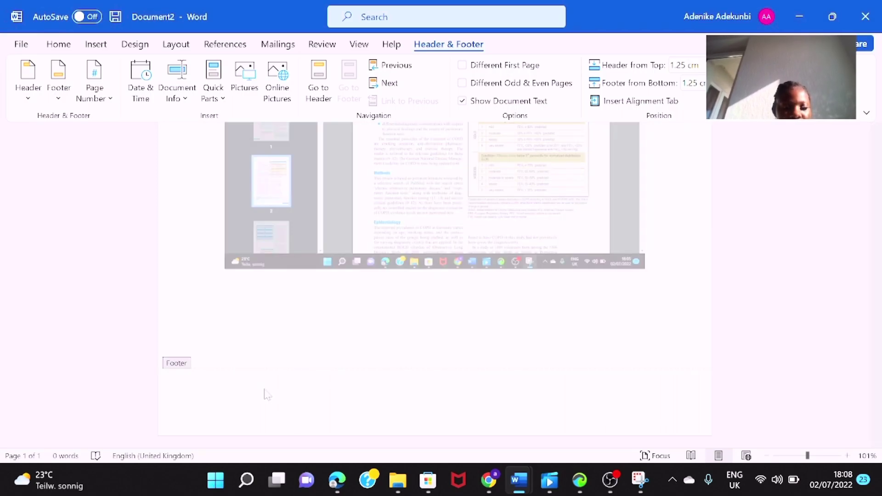
double_click(265, 395)
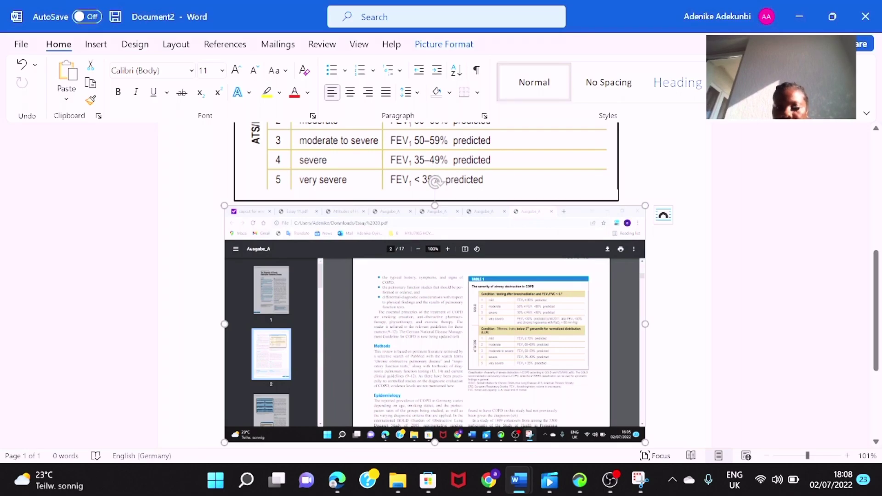
scroll(434, 285, up, 1)
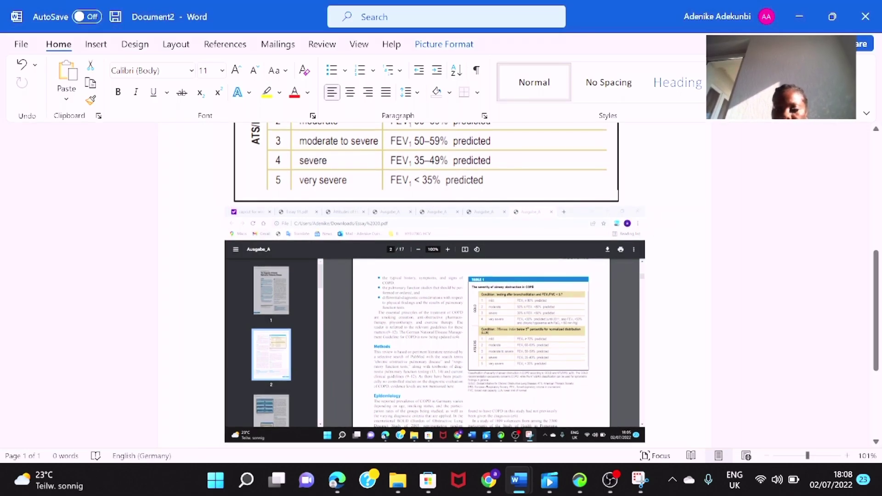
drag(877, 364, 876, 433)
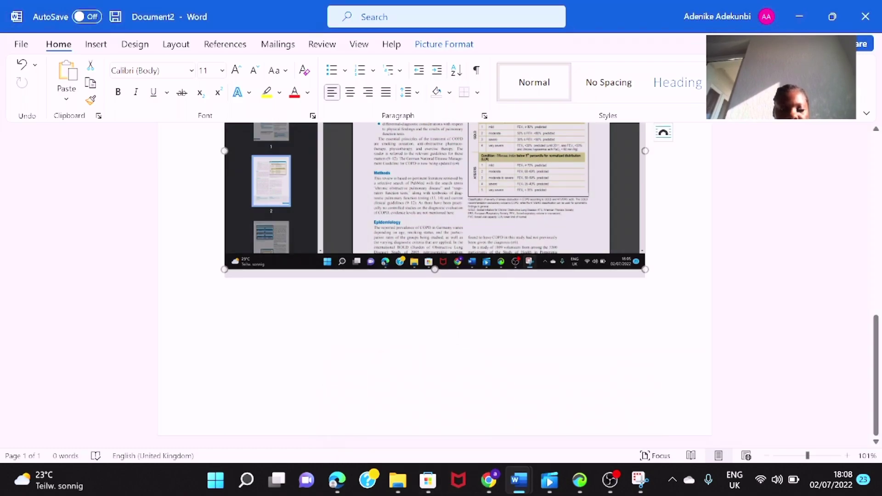
Open the page footer below the full-screen snip, paste the text-column snip there from the clipboard history and check it.
double_click(302, 396)
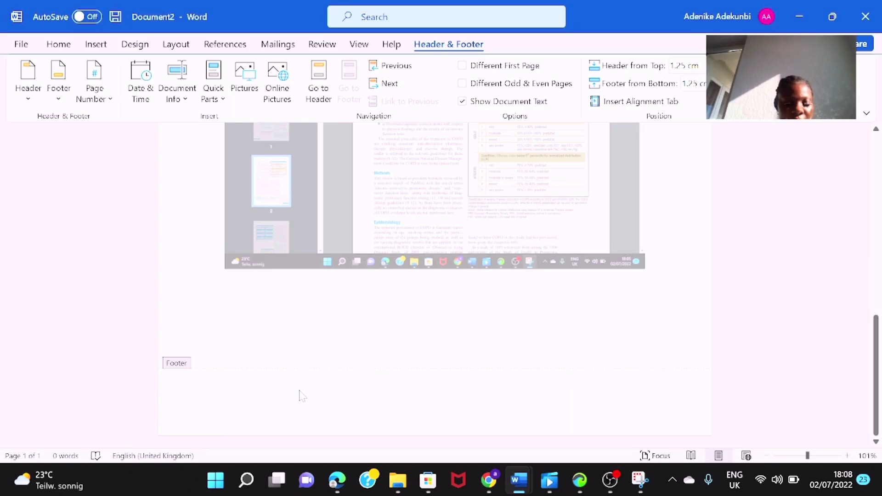
key(super+v)
click(298, 213)
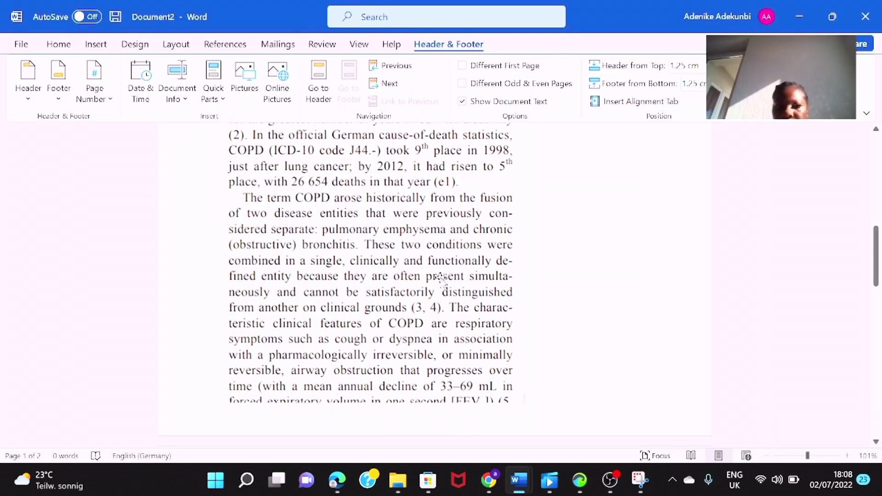
scroll(441, 279, up, 10)
scroll(441, 279, down, 7)
scroll(442, 279, down, 3)
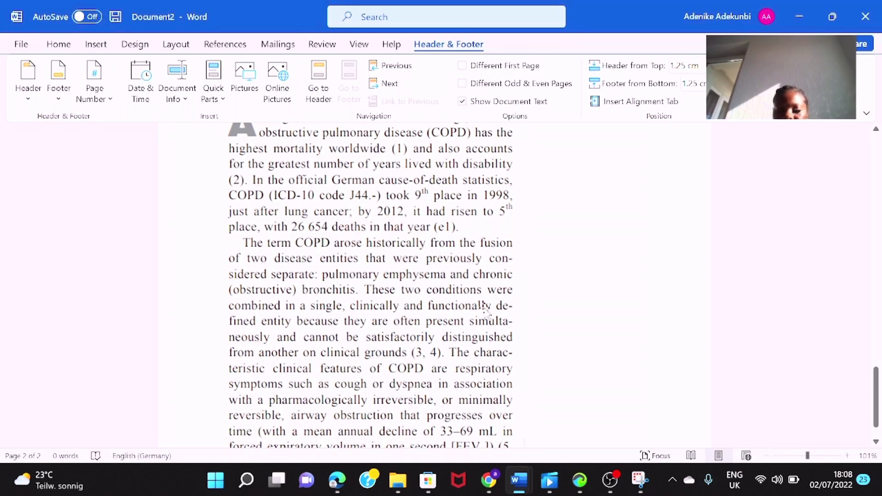
scroll(876, 415, down, 1)
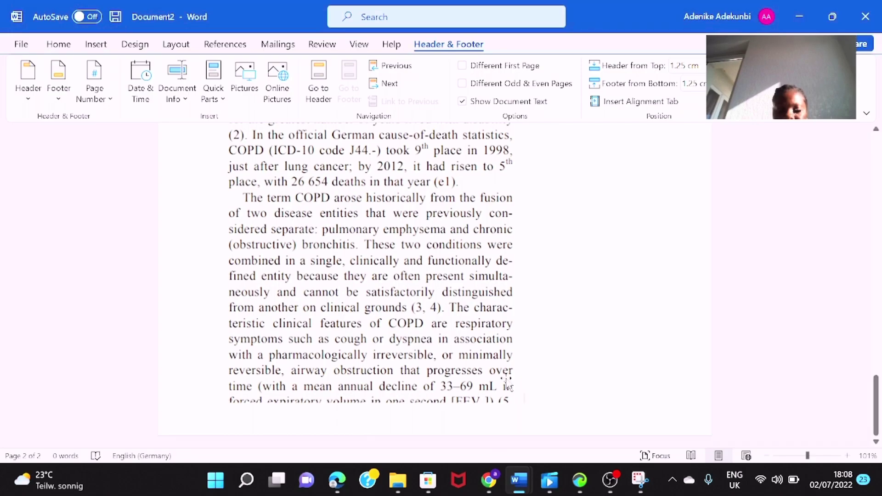
Reopen Essay 20.pdf from the File Explorer search suggestions in Downloads.
click(397, 481)
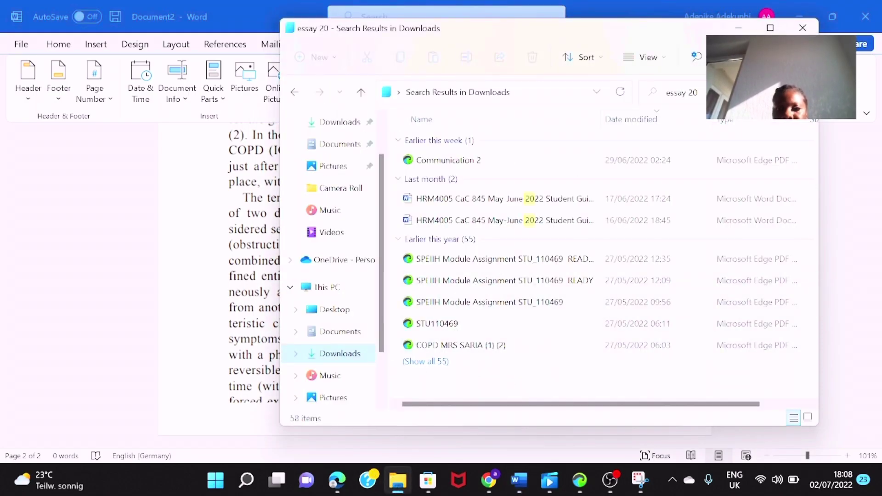
click(689, 93)
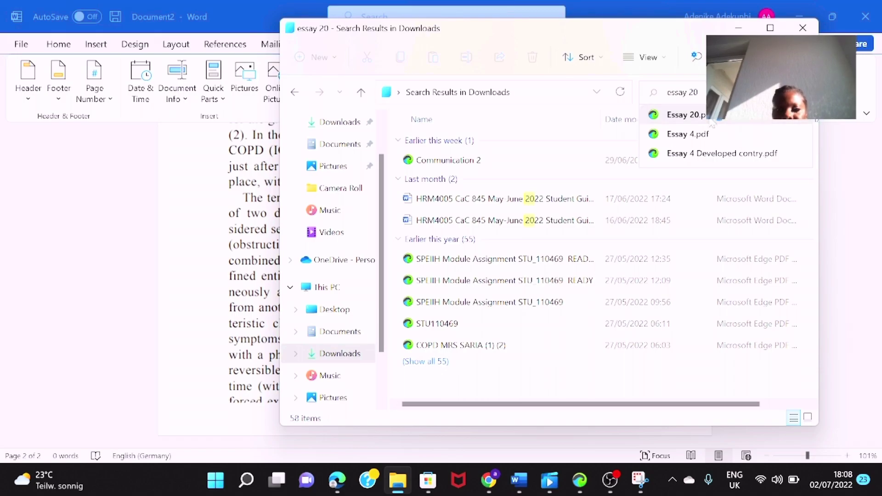
click(711, 122)
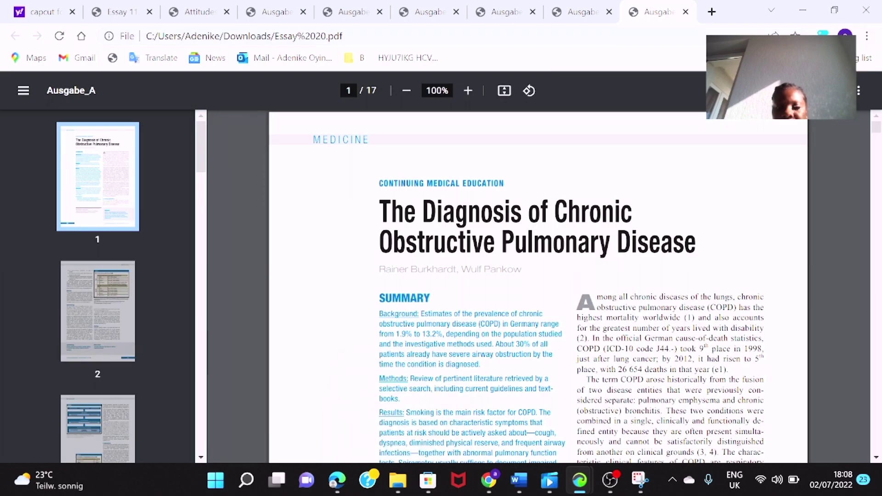
Copy the PDF text from "Among all chronic diseases of the lungs" through "These two conditions were".
drag(578, 299, 812, 417)
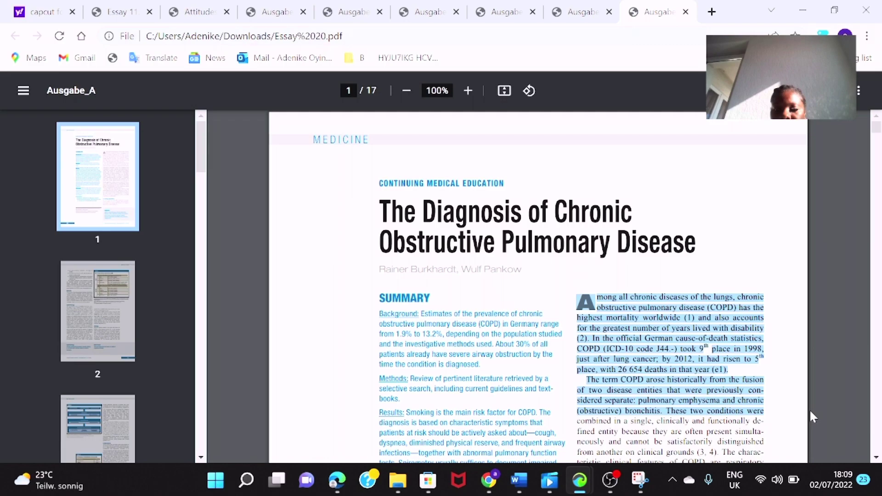
right_click(706, 383)
click(529, 251)
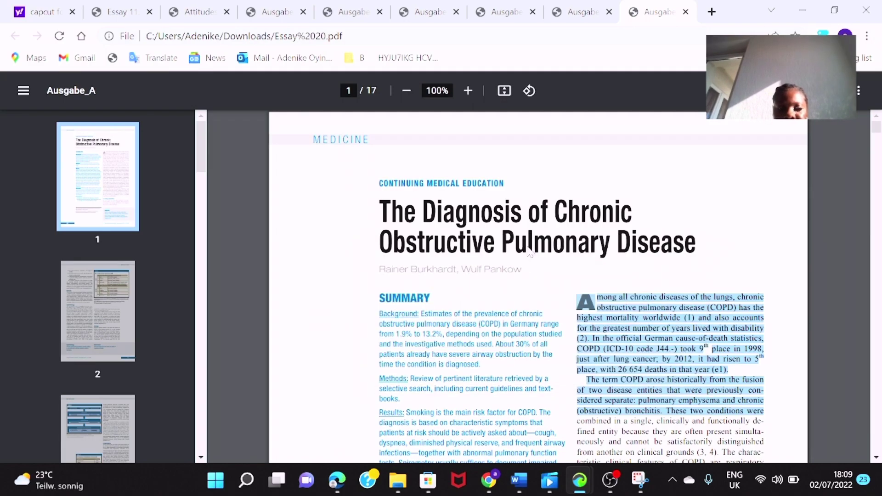
Return to Document2 and paste the copied PDF text into the footer at the snip, keeping source formatting.
mouse_move(526, 491)
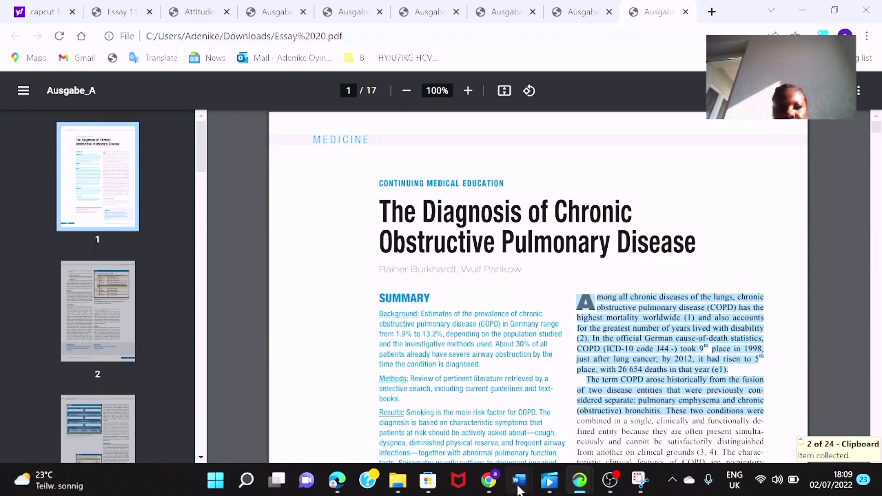
click(535, 435)
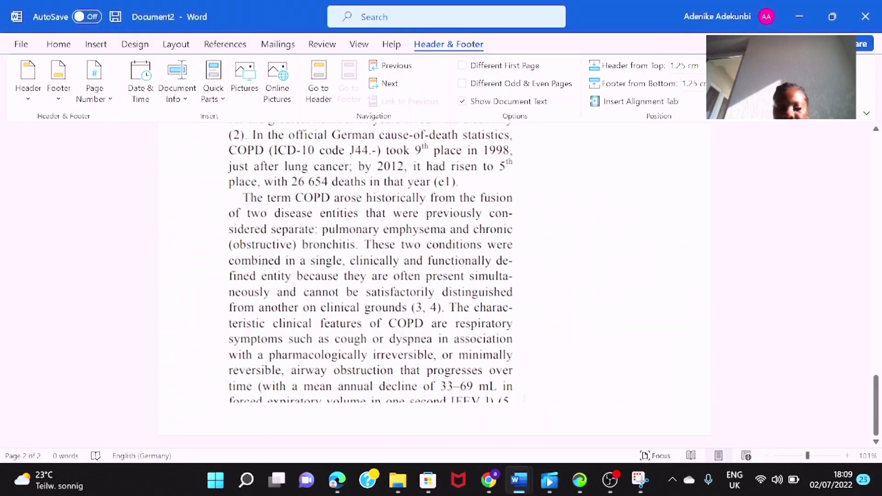
right_click(523, 403)
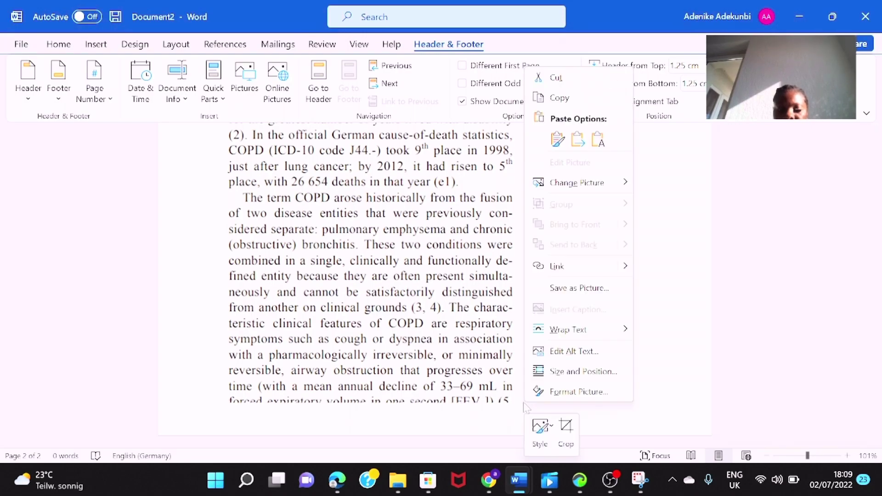
click(558, 139)
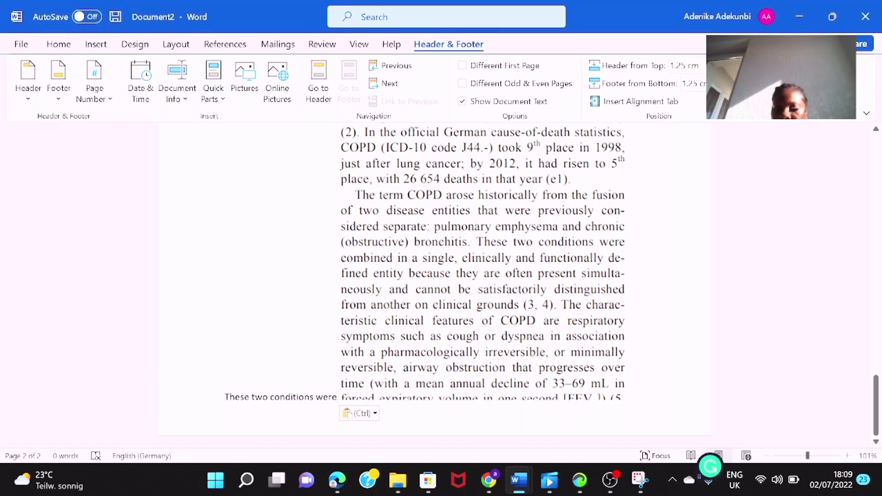
scroll(441, 285, up, 5)
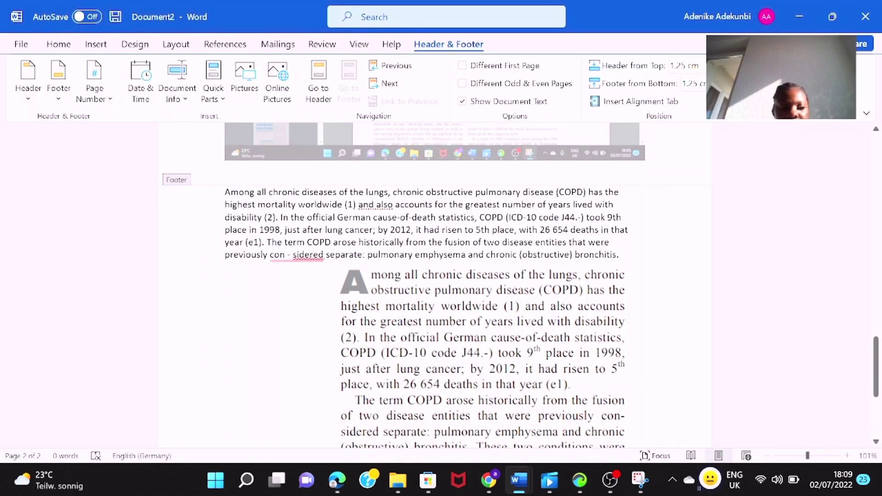
Examine the pasted footer text line by line against the snip picture of the same passage.
click(225, 255)
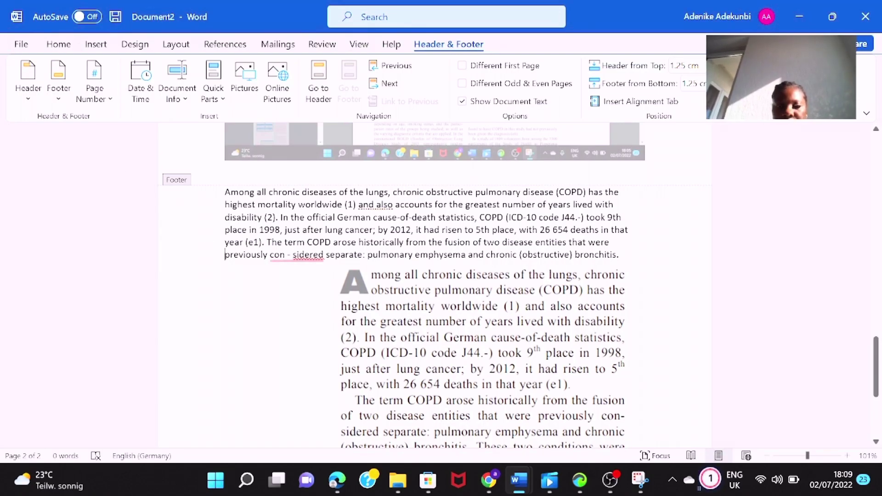
drag(614, 255, 643, 256)
click(648, 285)
key(ctrl+v)
scroll(459, 253, up, 2)
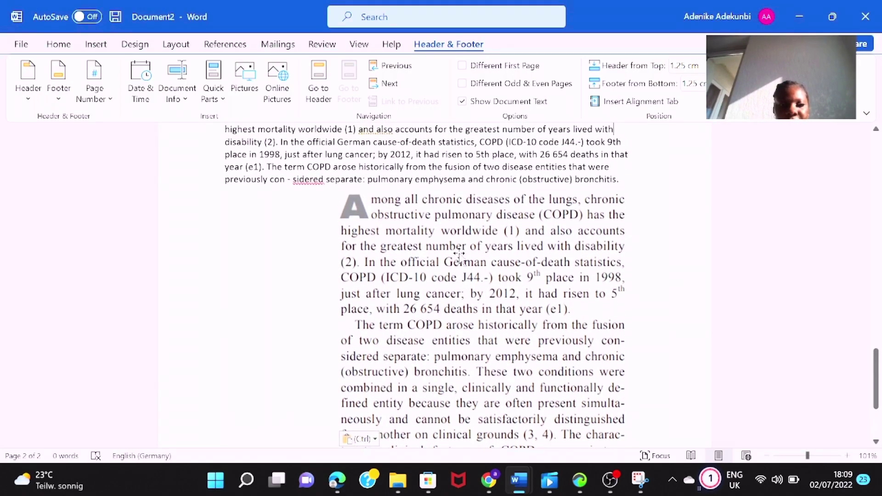
key(Up)
key(Up)
key(Down)
key(Down)
key(Down)
key(Down)
key(Down)
key(Down)
key(Down)
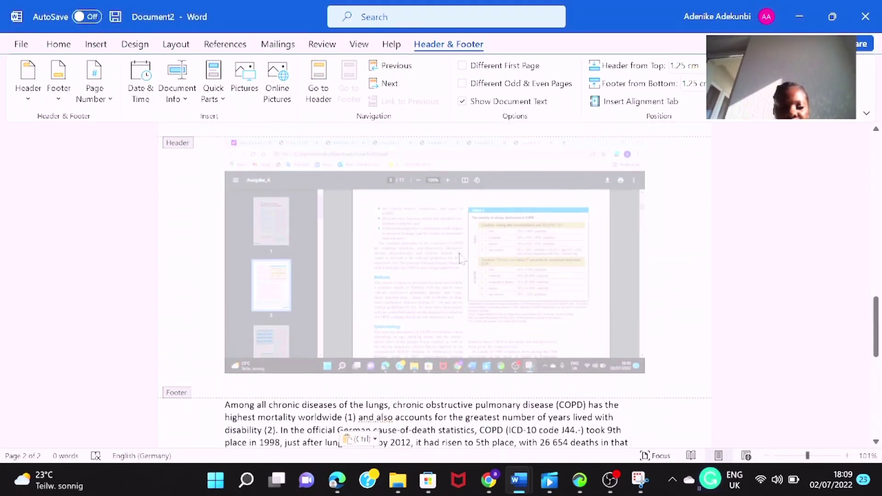
scroll(460, 255, up, 2)
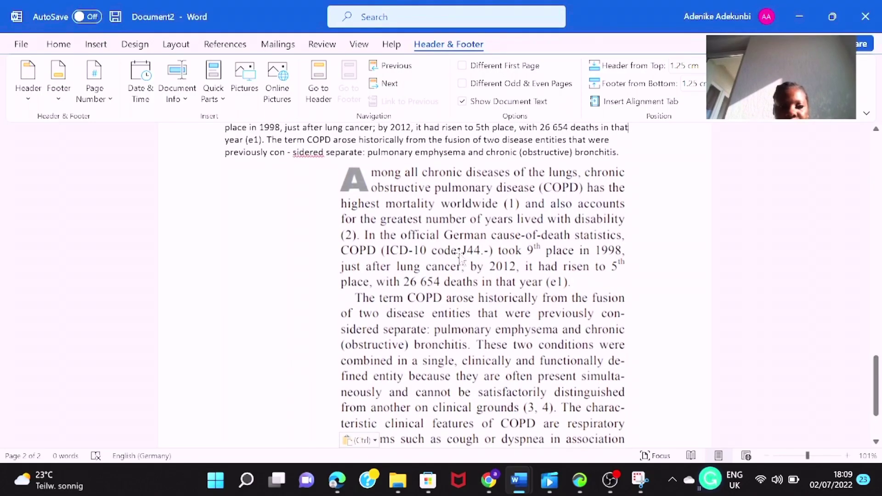
Compare text with picture by selecting "term COPD arose historically from" in the pasted text, then the snip as a whole.
drag(284, 155, 425, 154)
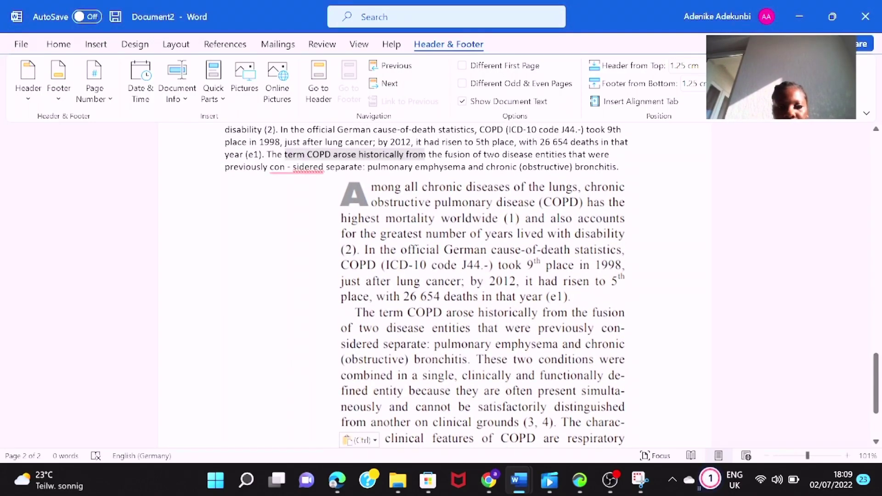
click(388, 230)
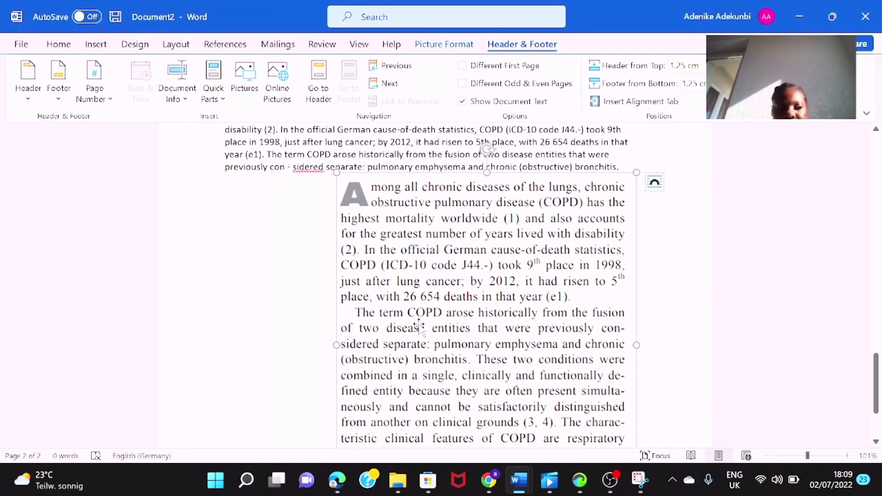
click(285, 239)
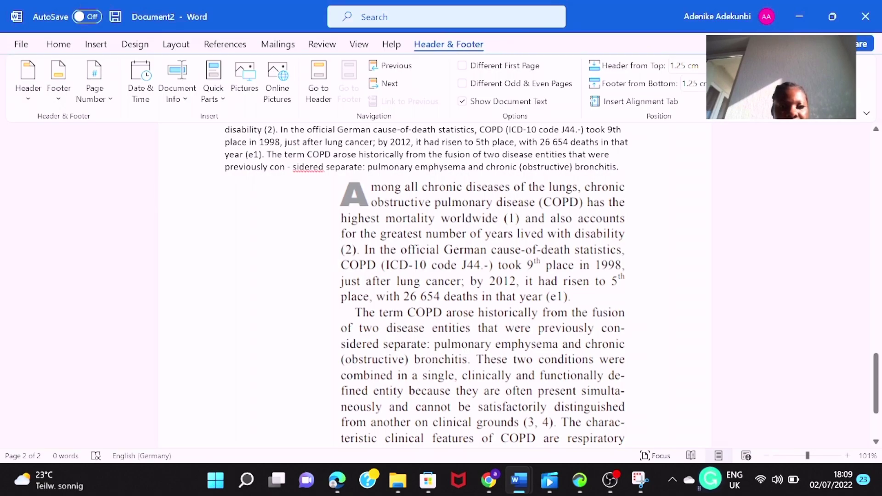